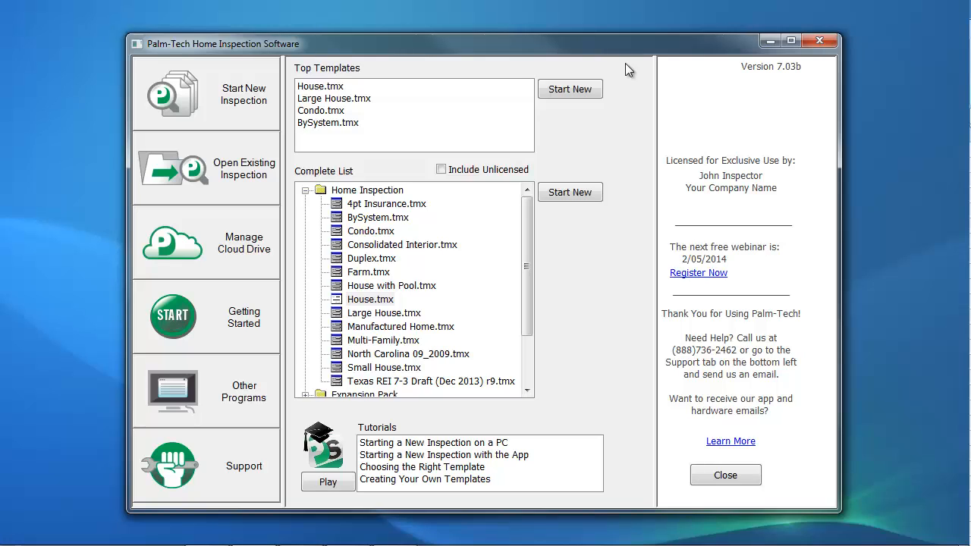
Start a new inspection from the House.tmx top template and save it under the file name Test
click(326, 89)
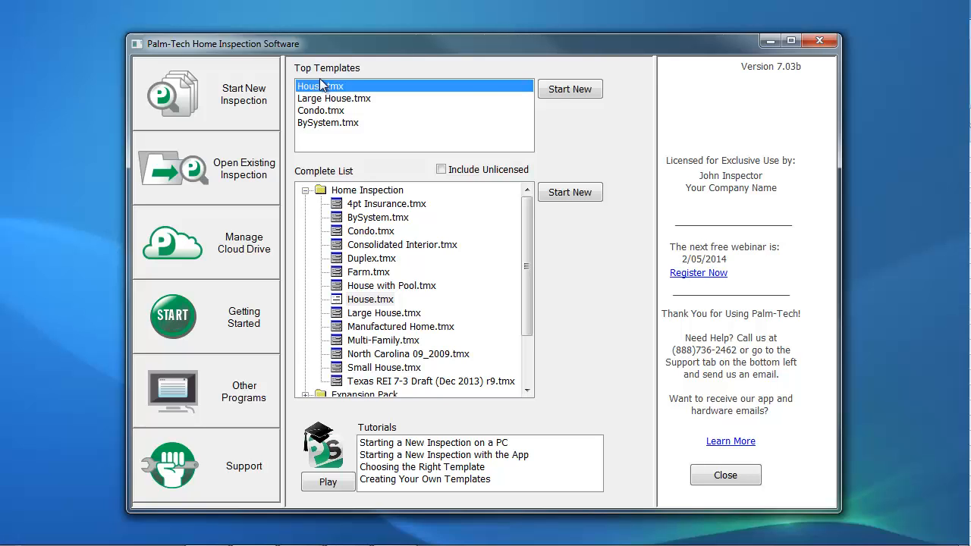
click(549, 89)
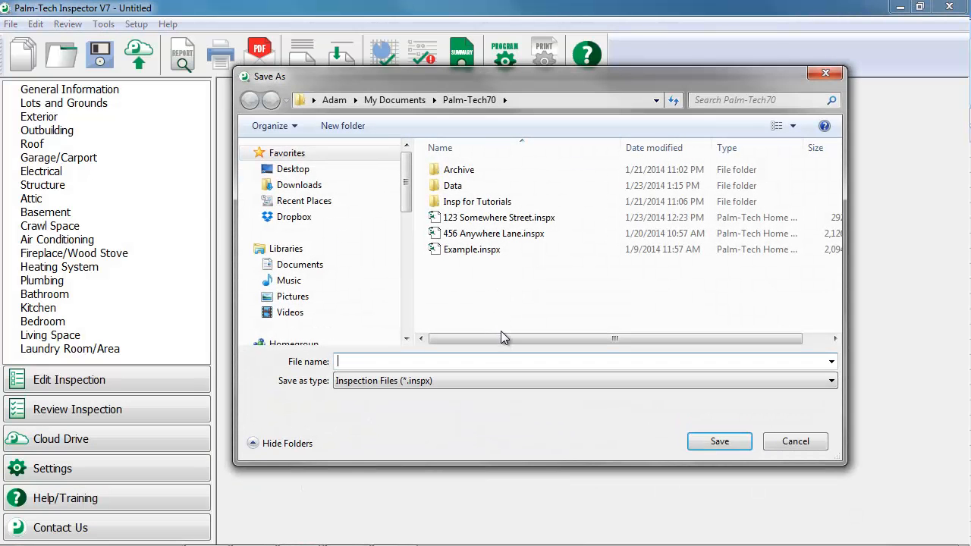
text(Test)
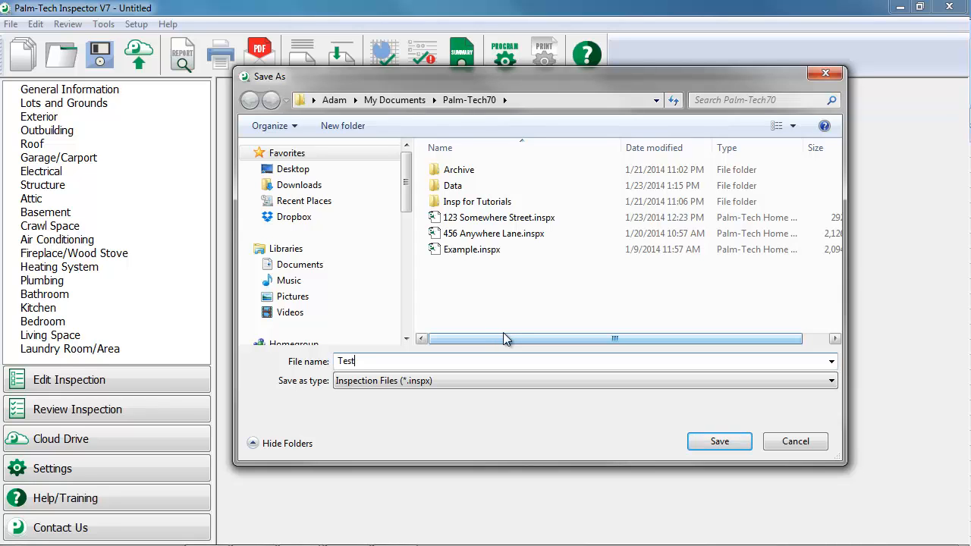
click(709, 442)
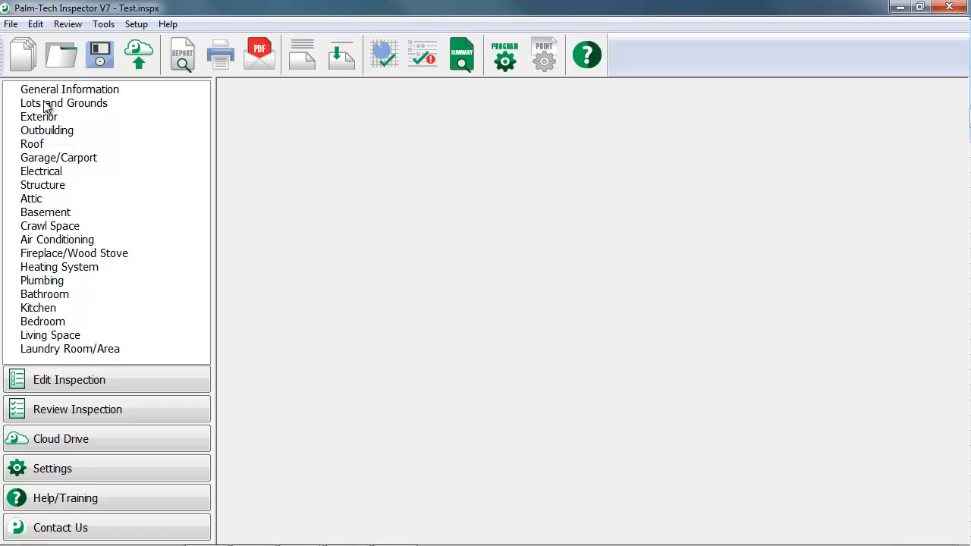
Reorder the categories so Roof follows General Information and Heating System comes before Fireplace/Wood Stove
click(33, 146)
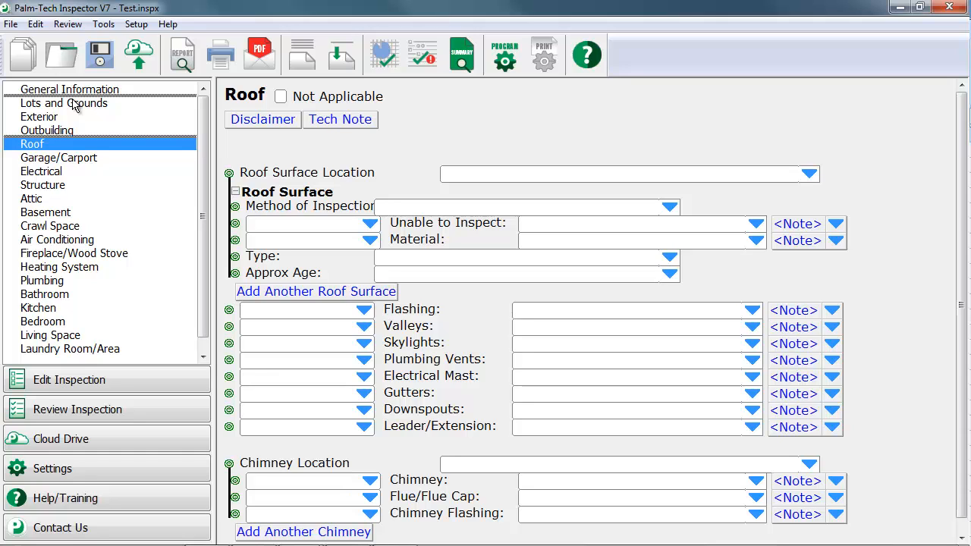
drag(73, 105, 71, 99)
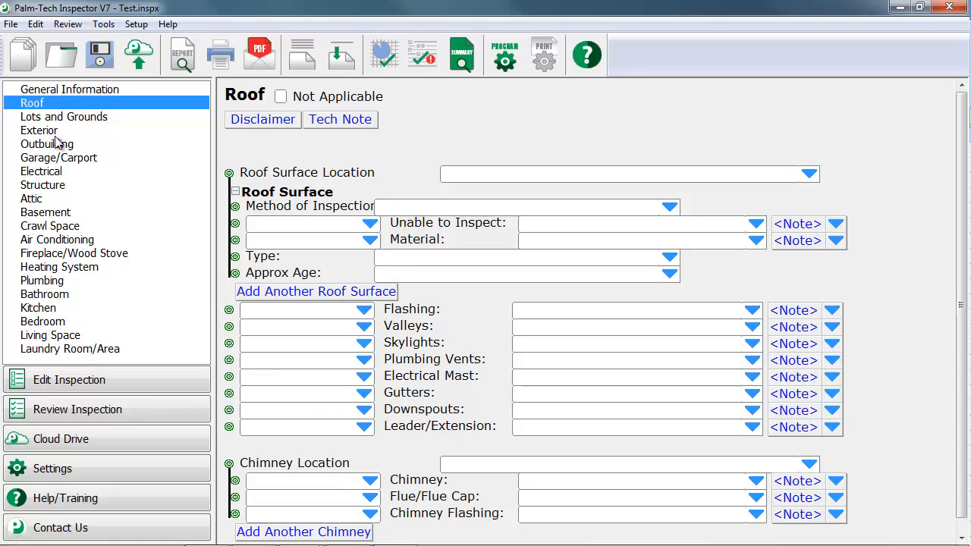
click(56, 270)
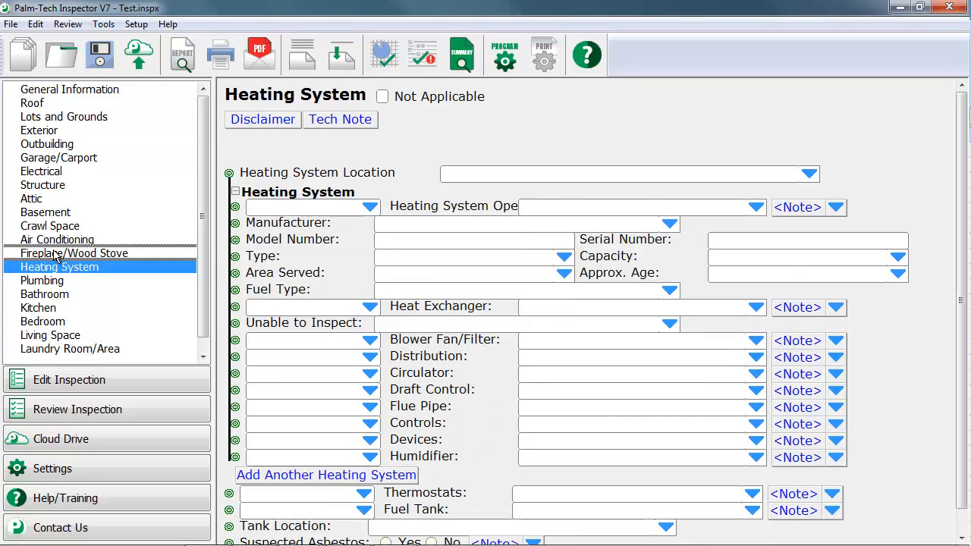
drag(54, 250, 53, 251)
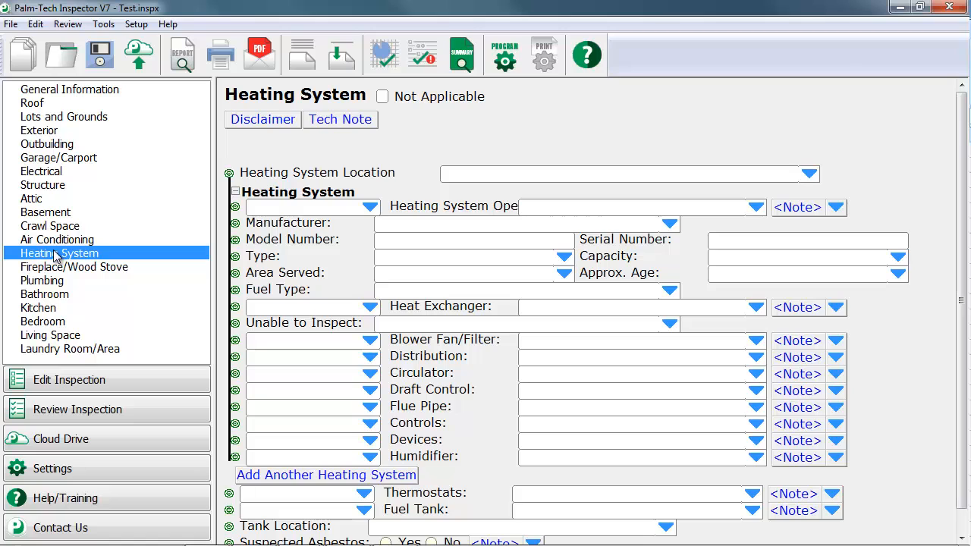
Rename the Garage/Carport category to Garage
click(48, 159)
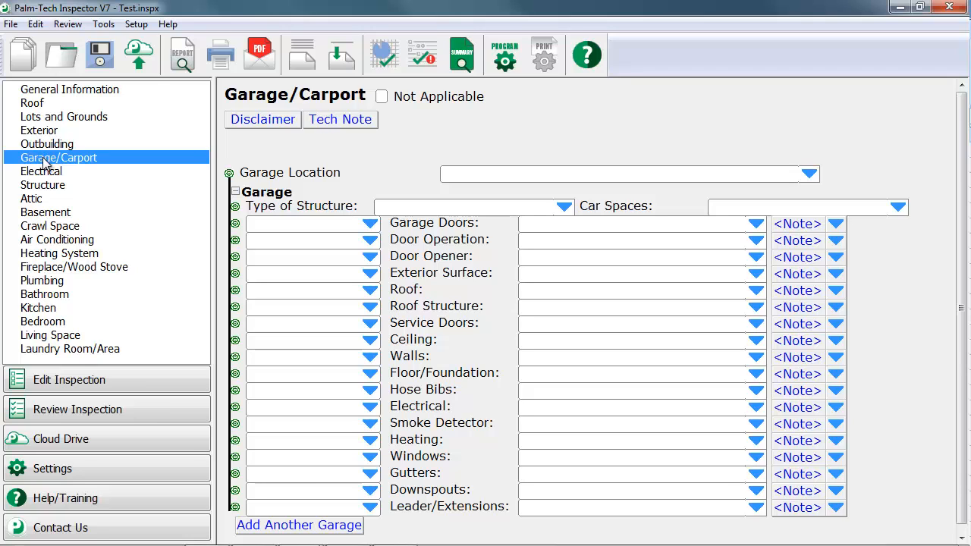
click(101, 26)
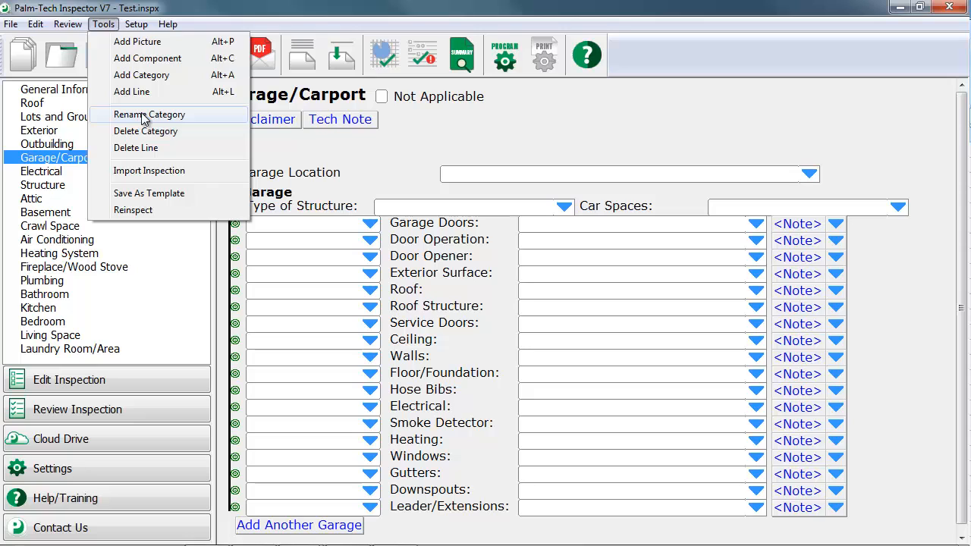
click(144, 117)
key(End)
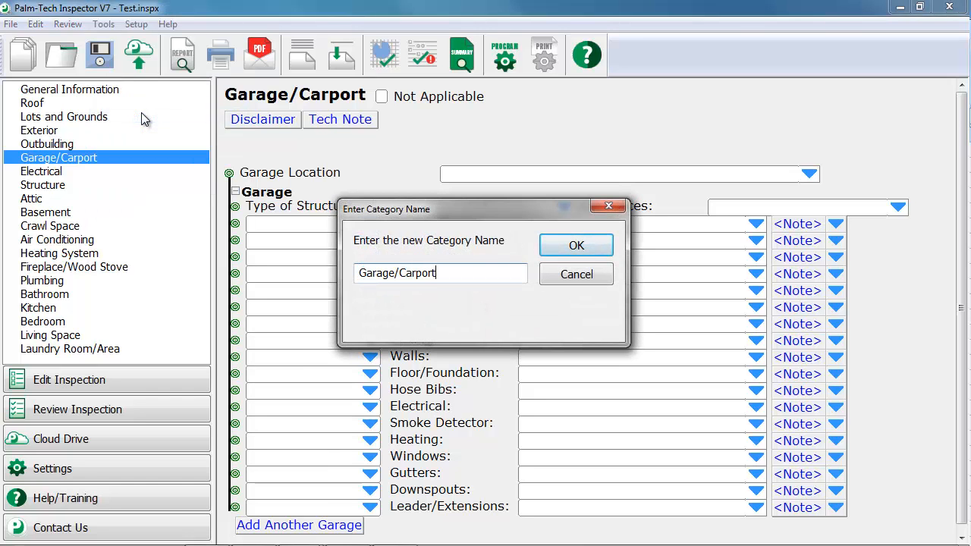
key(BackSpace)
key(BackSpace)
key(BackSpace)
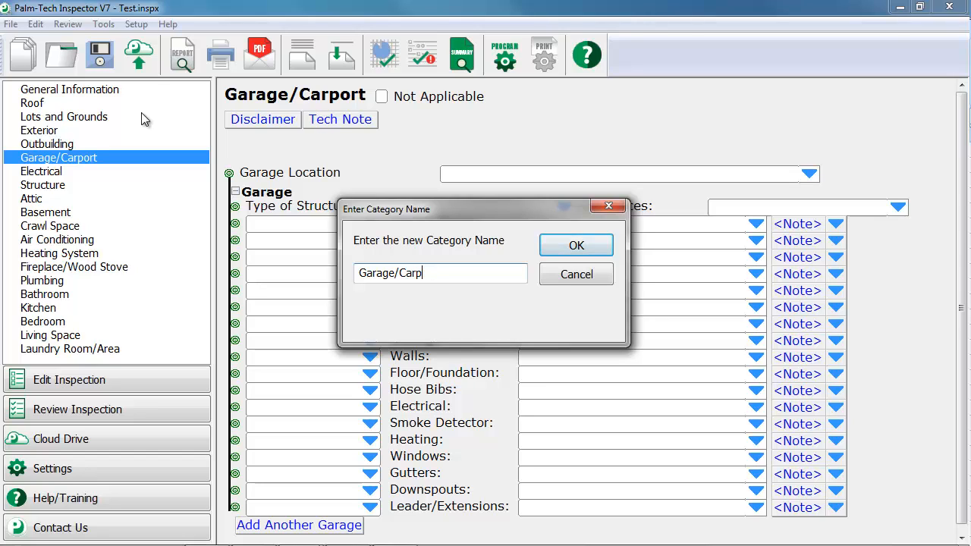
key(BackSpace)
key(BackSpace)
key(BackSpace)
key(BackSpace)
key(BackSpace)
click(554, 249)
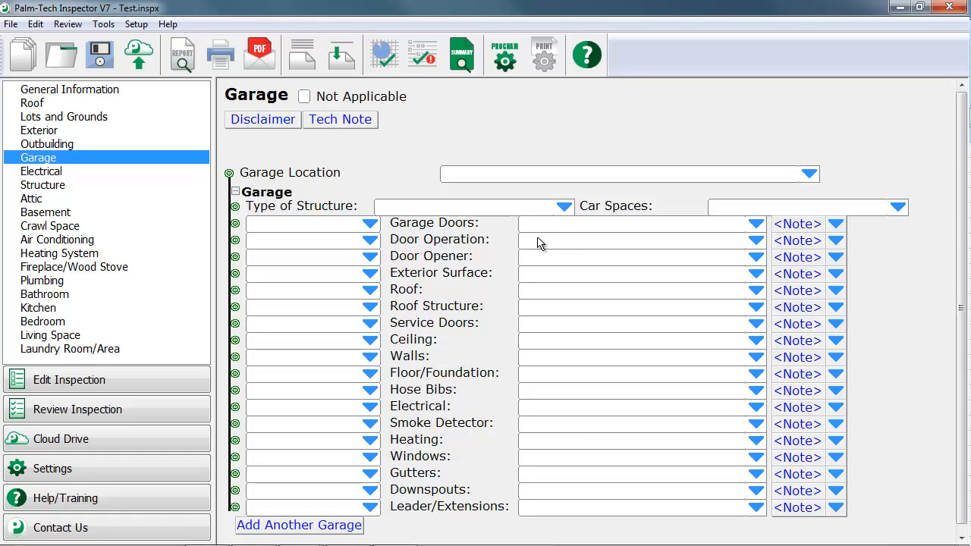
Delete the Outbuilding category from the inspection
click(63, 145)
right_click(62, 145)
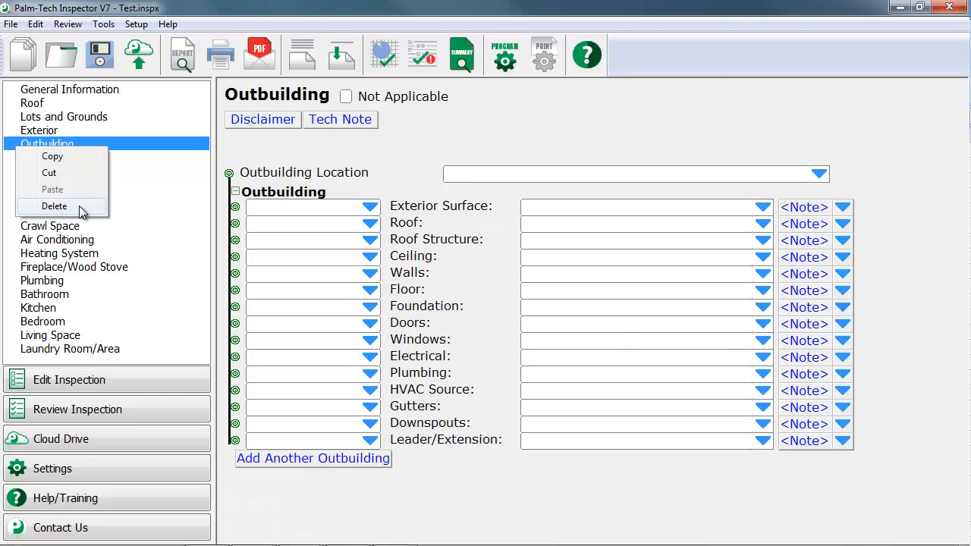
click(54, 206)
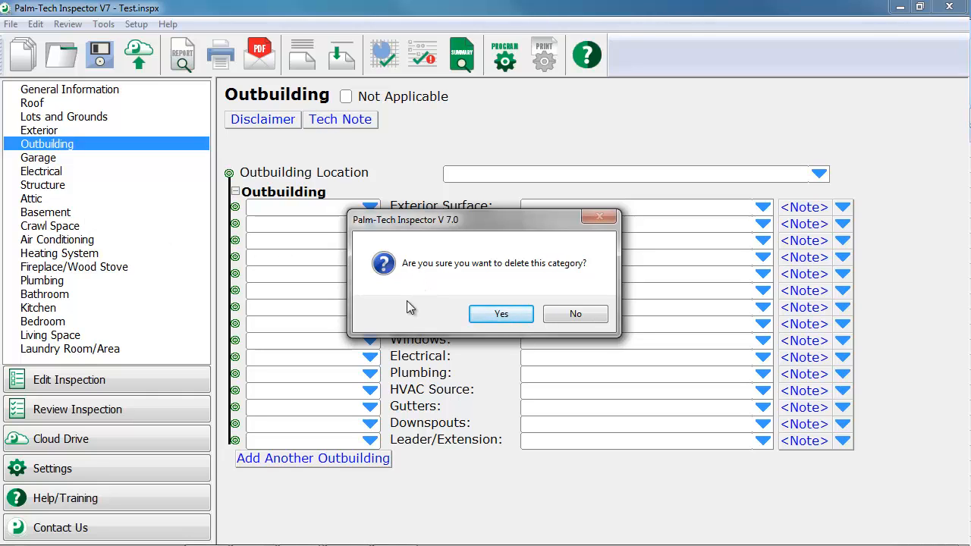
click(513, 314)
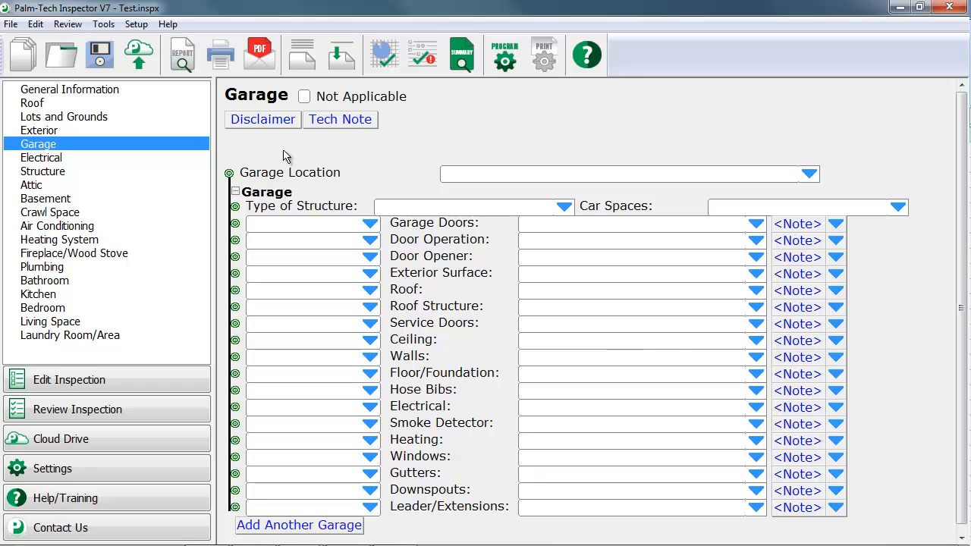
Add a blank category named Inspection Agreement, without line numbers and ratings in the printed report, inserted at the top of the category list
click(104, 24)
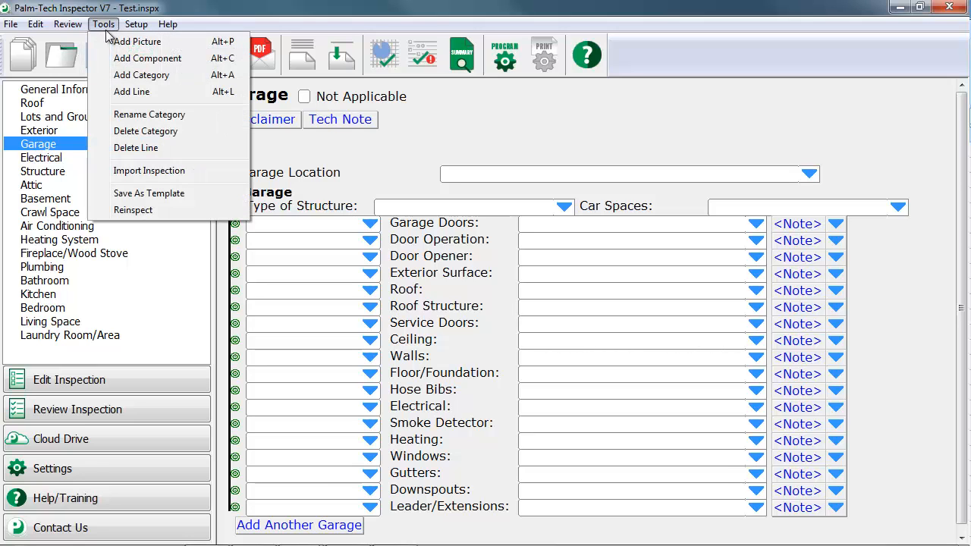
click(126, 75)
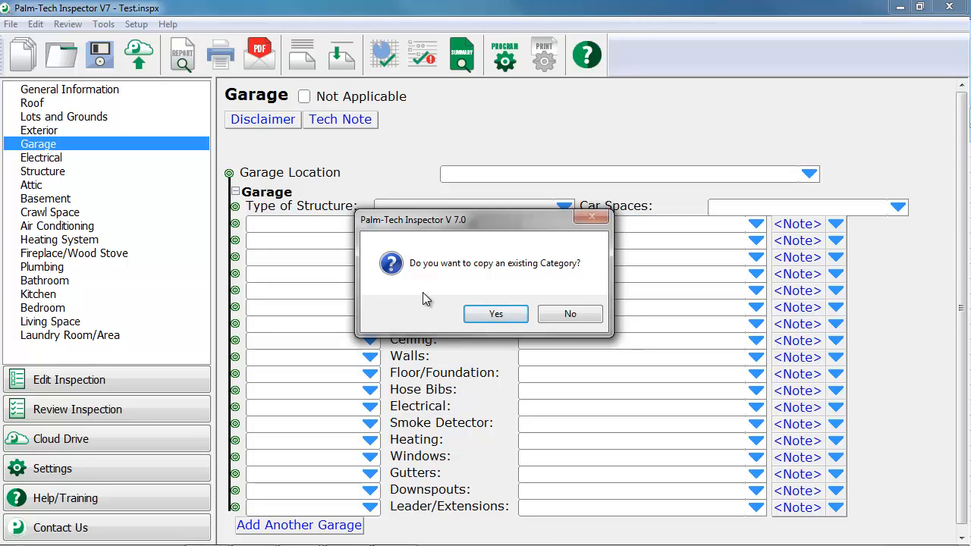
click(591, 316)
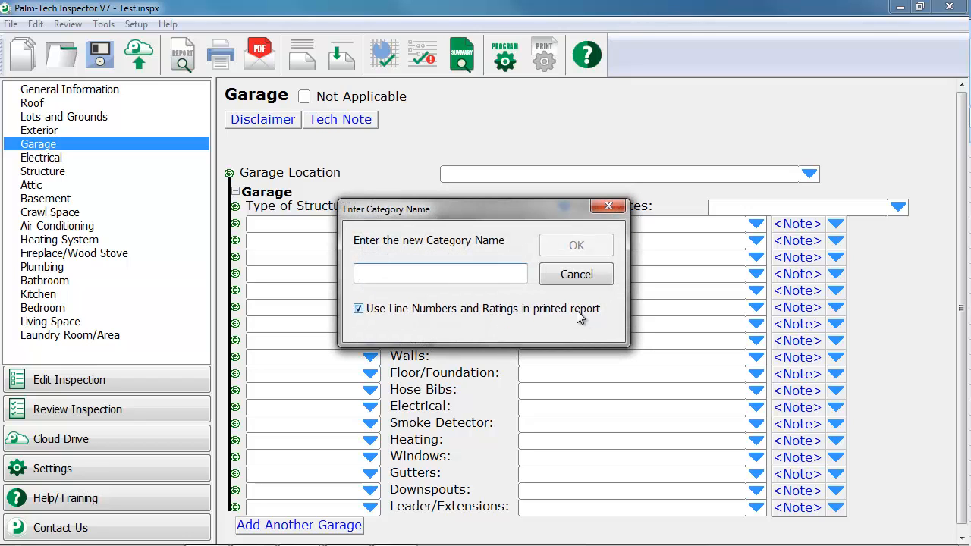
text(Inspection Agreement)
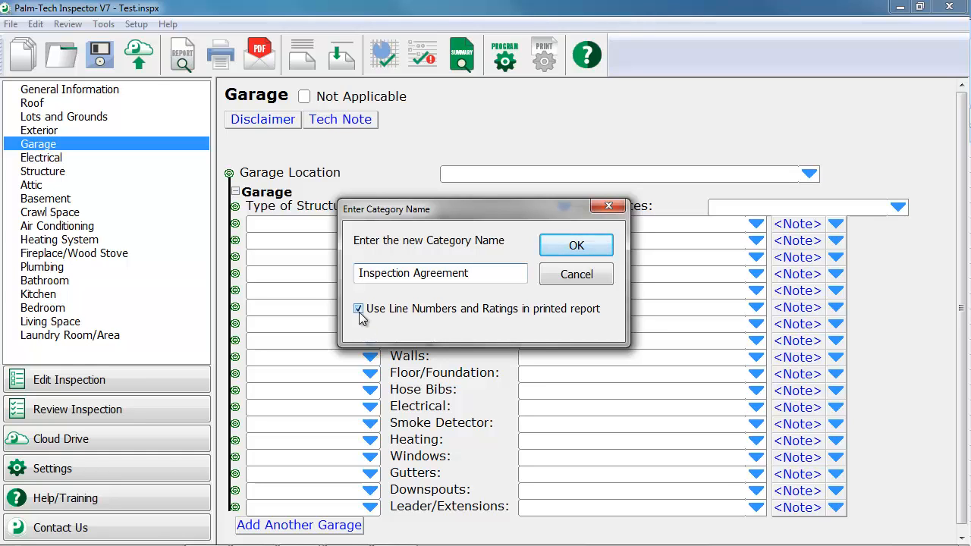
click(360, 311)
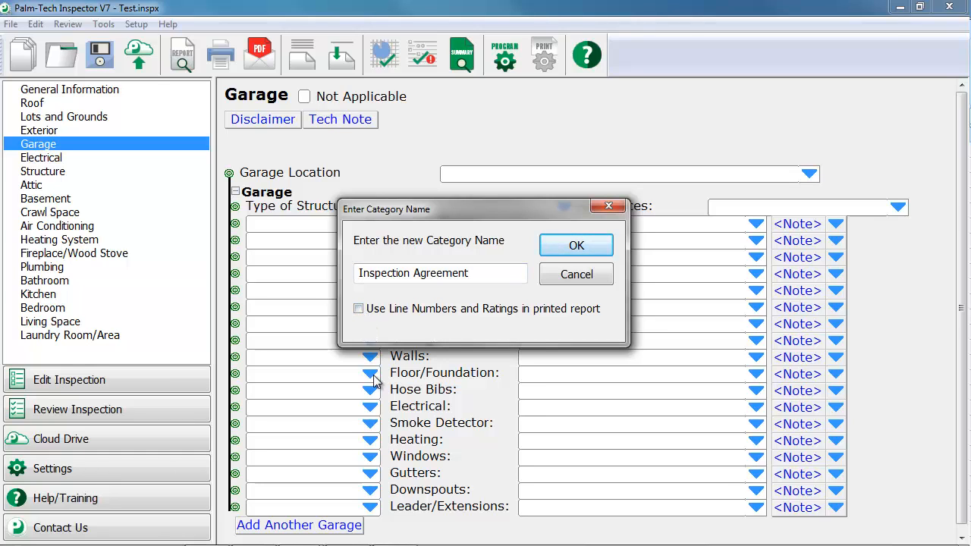
click(559, 248)
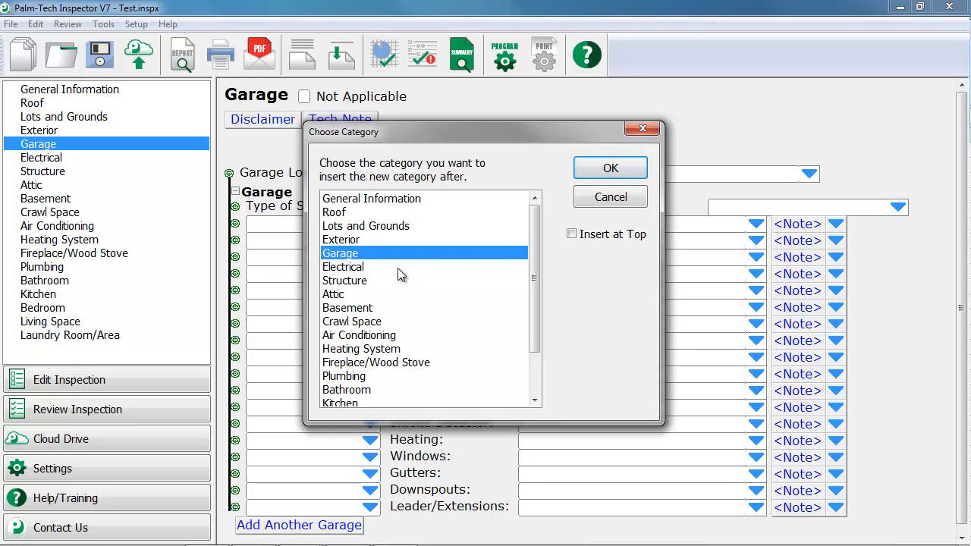
click(573, 234)
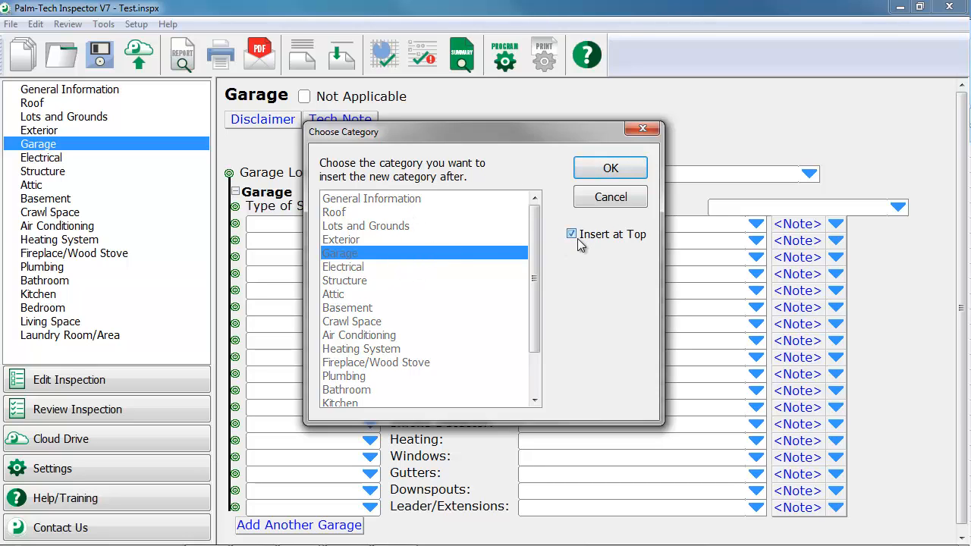
click(610, 170)
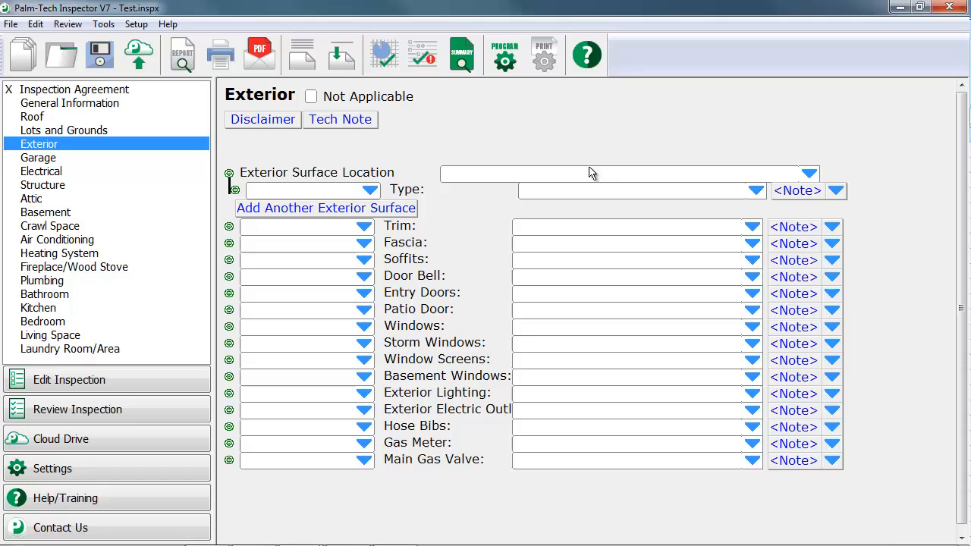
Add the Inspection Agreement component to the Inspection Agreement category, inserted at the top
click(128, 91)
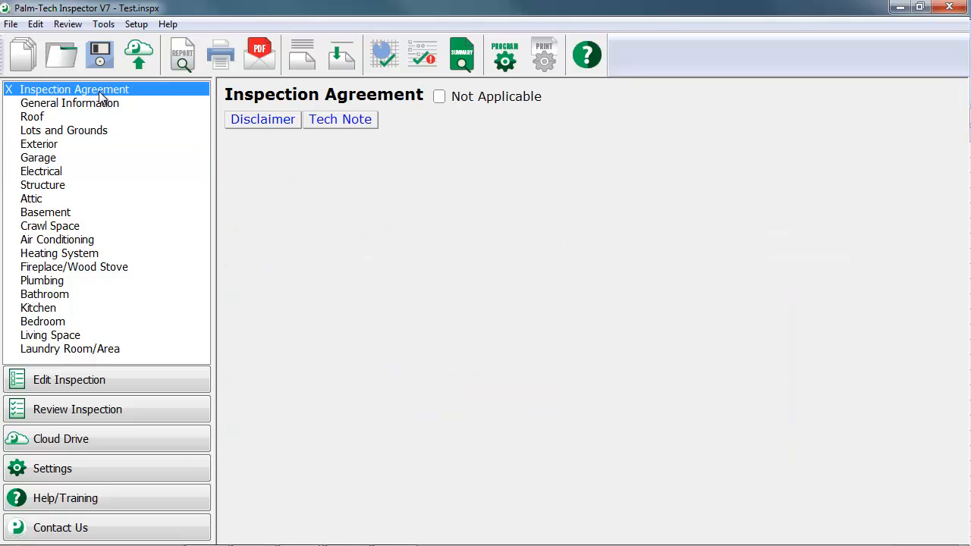
click(103, 23)
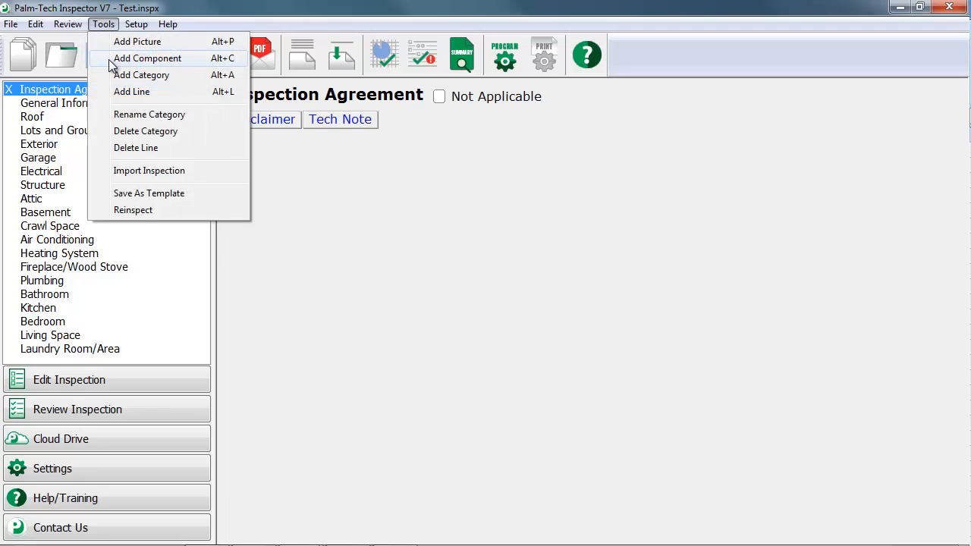
click(109, 59)
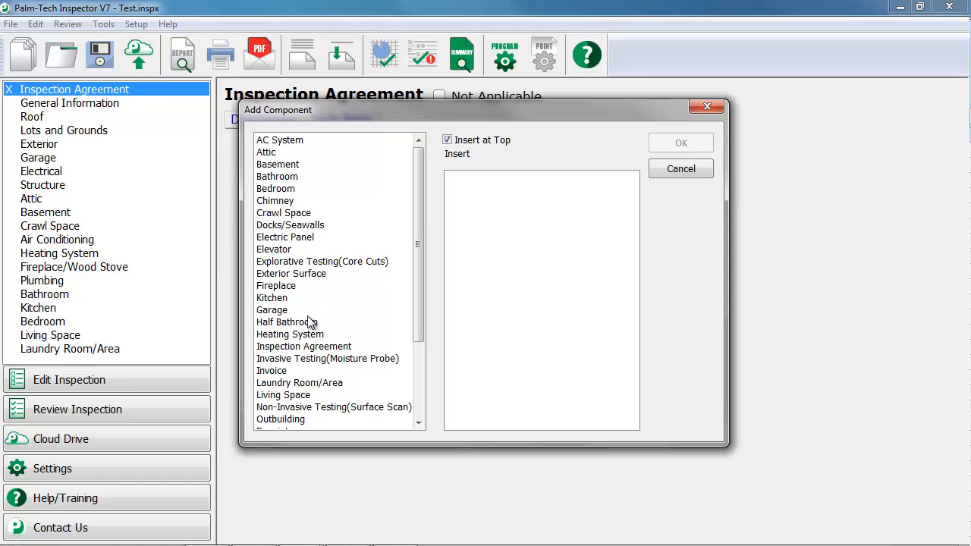
click(312, 348)
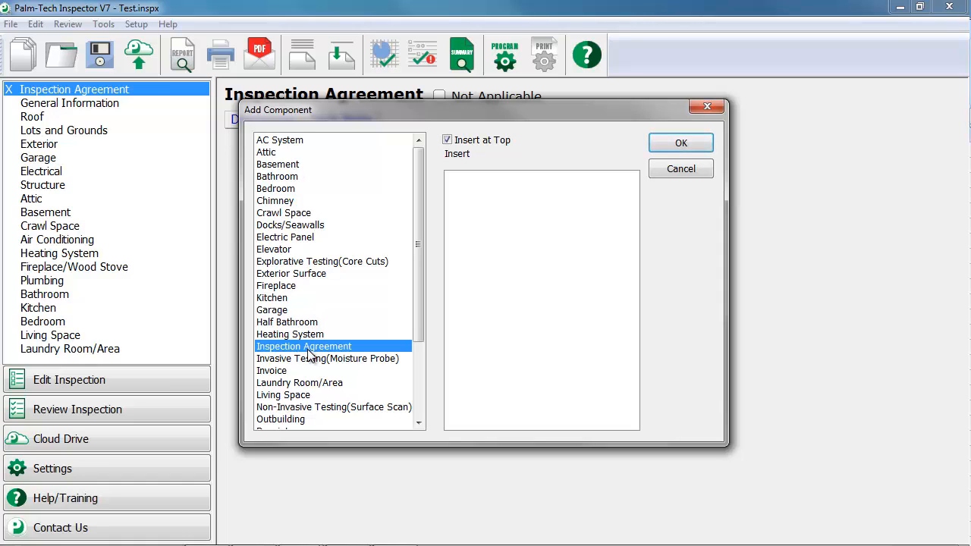
click(692, 147)
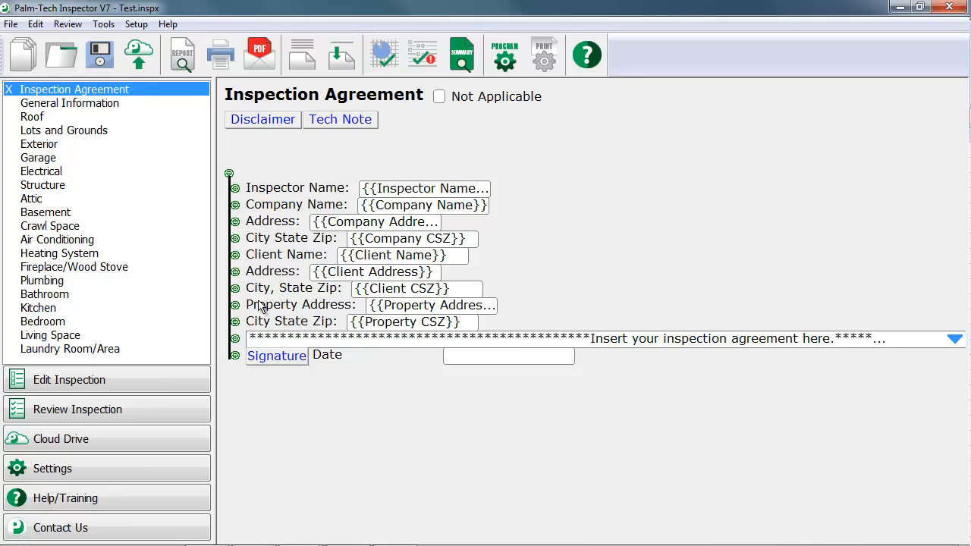
In the Lots and Grounds category, move the Fences line to the top, above Driveway
click(93, 134)
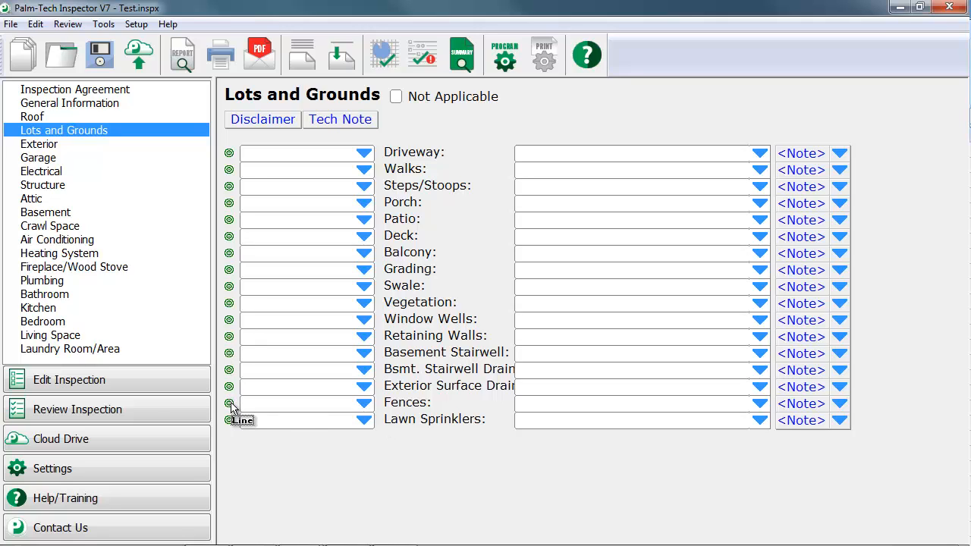
drag(232, 407, 240, 151)
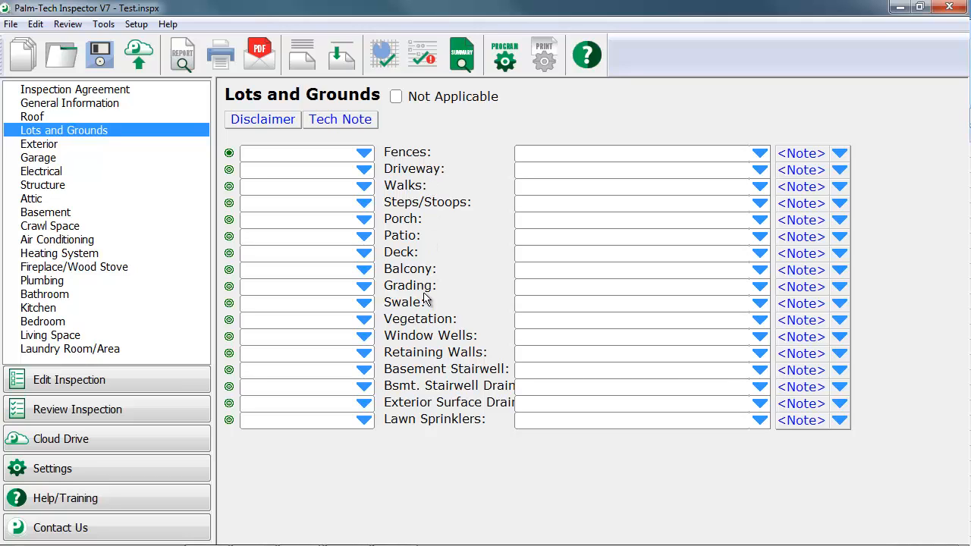
Change the Steps/Stoops line prompt in Lots and Grounds to "Steps:"
double_click(436, 206)
key(End)
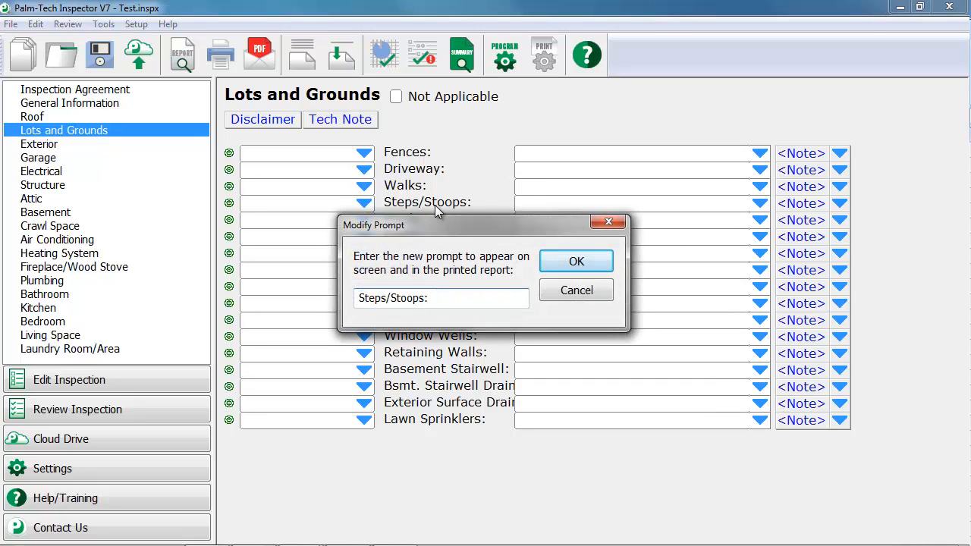
key(BackSpace)
key(BackSpace)
key(BackSpace)
key(BackSpace)
key(BackSpace)
key(BackSpace)
key(BackSpace)
key(BackSpace)
key(BackSpace)
text(:)
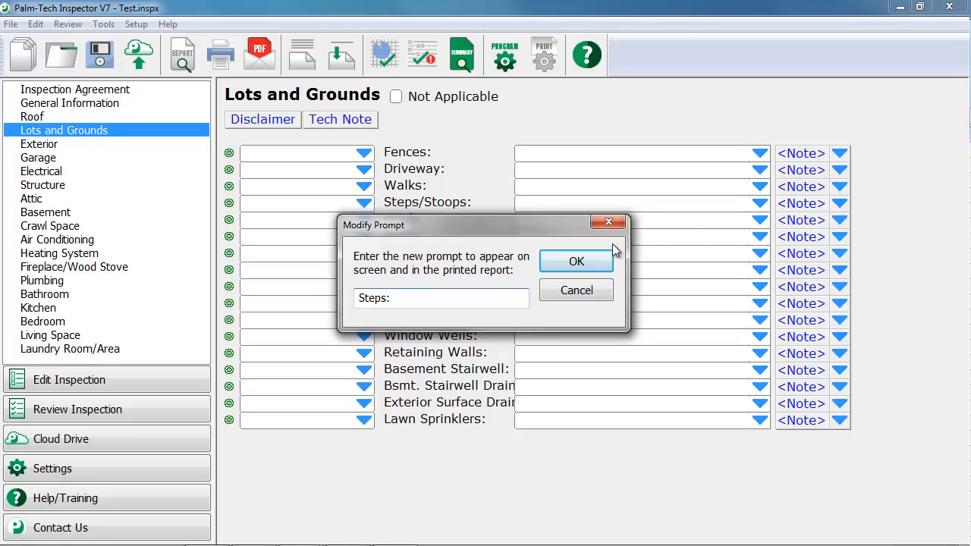
click(576, 262)
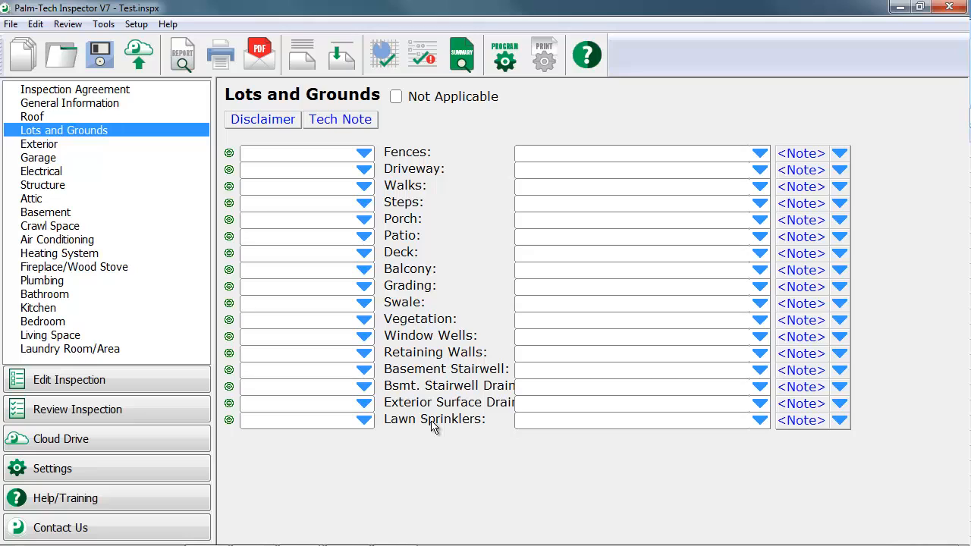
Delete the Lawn Sprinklers line from the Lots and Grounds category
click(230, 422)
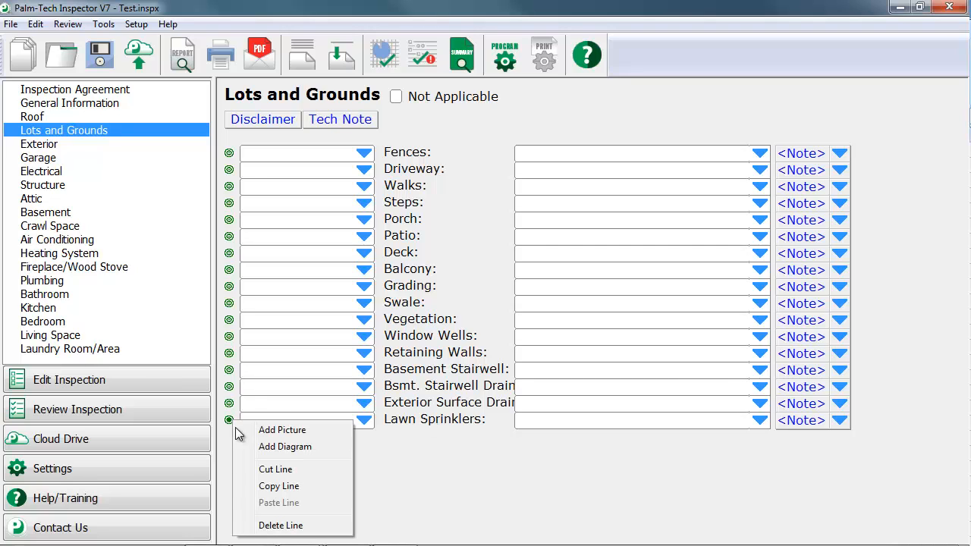
click(280, 525)
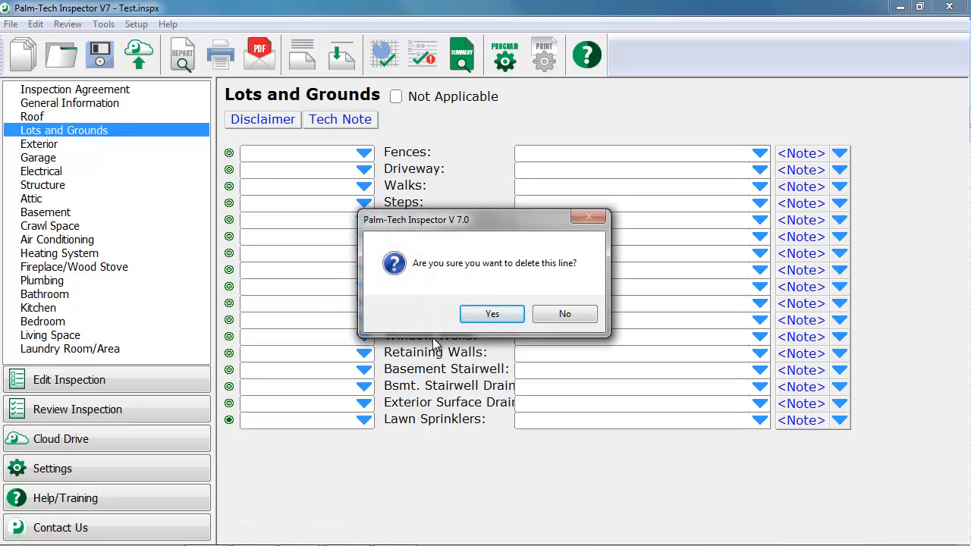
click(499, 317)
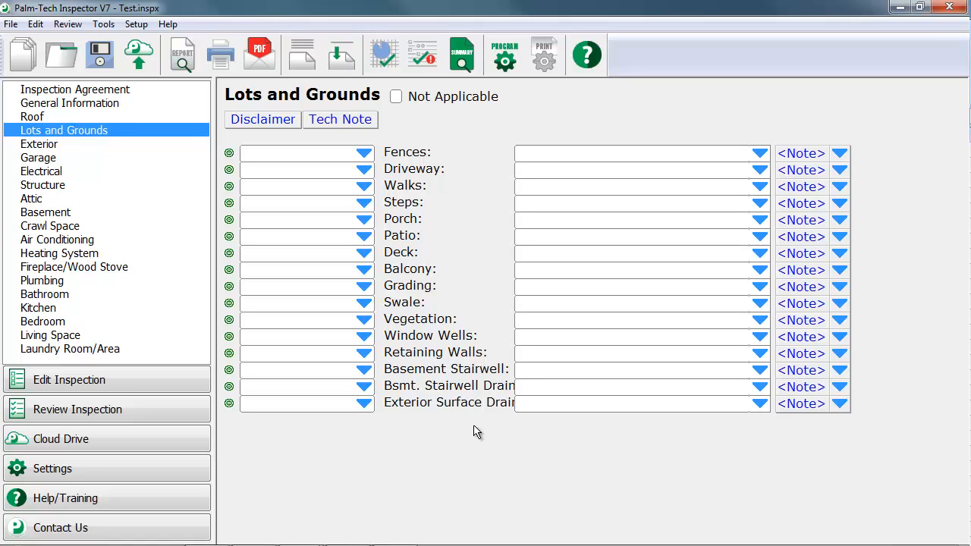
Add a 1 Question/Answer line with the screen prompt "Fountain:" to Lots and Grounds, inserted after Vegetation
click(103, 24)
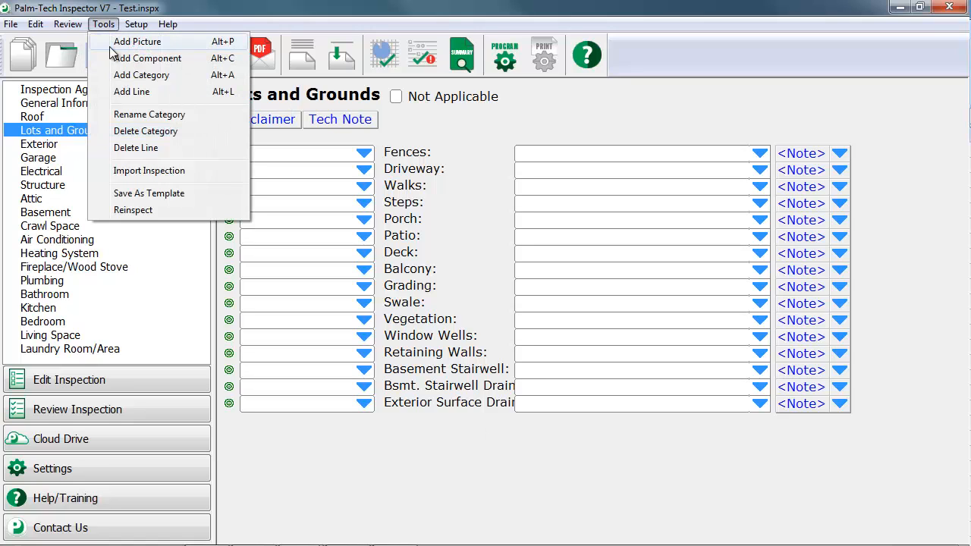
click(131, 91)
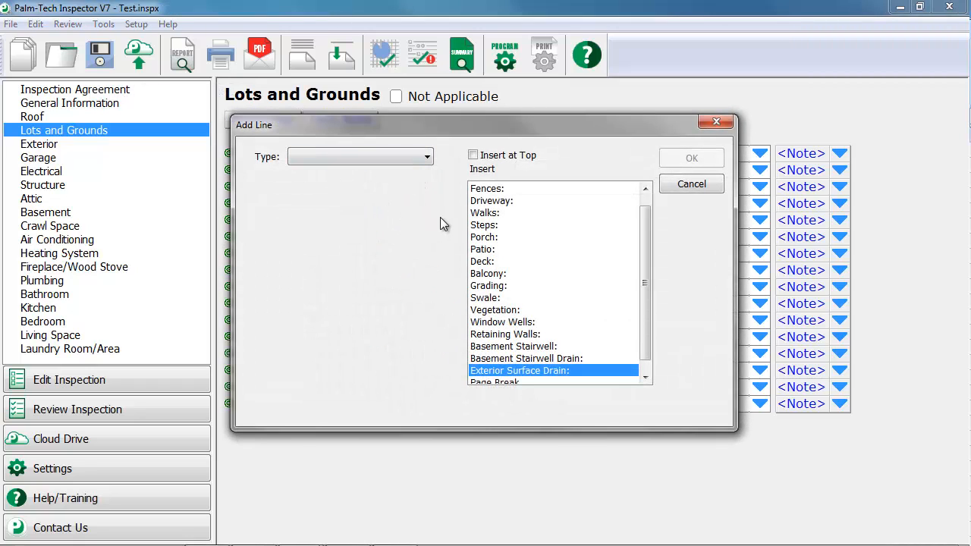
click(423, 160)
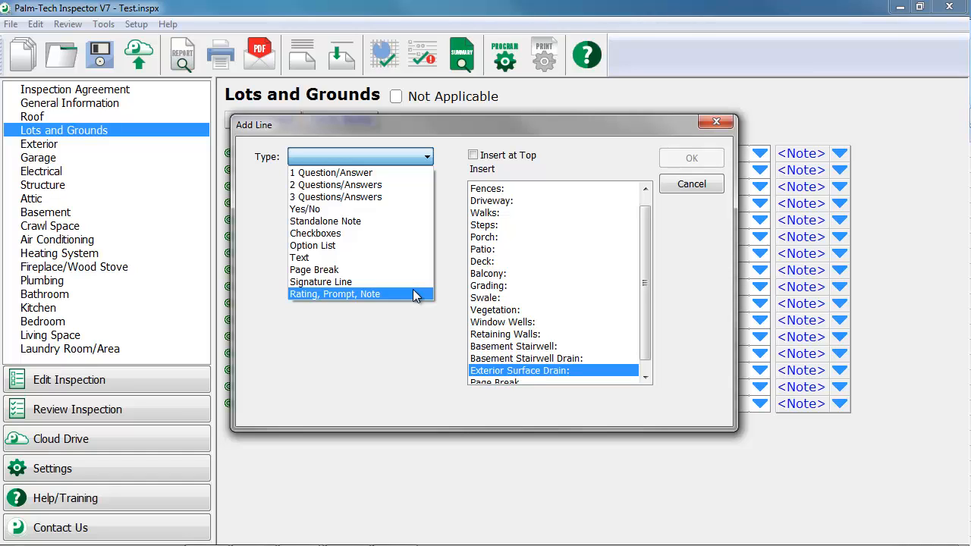
click(393, 172)
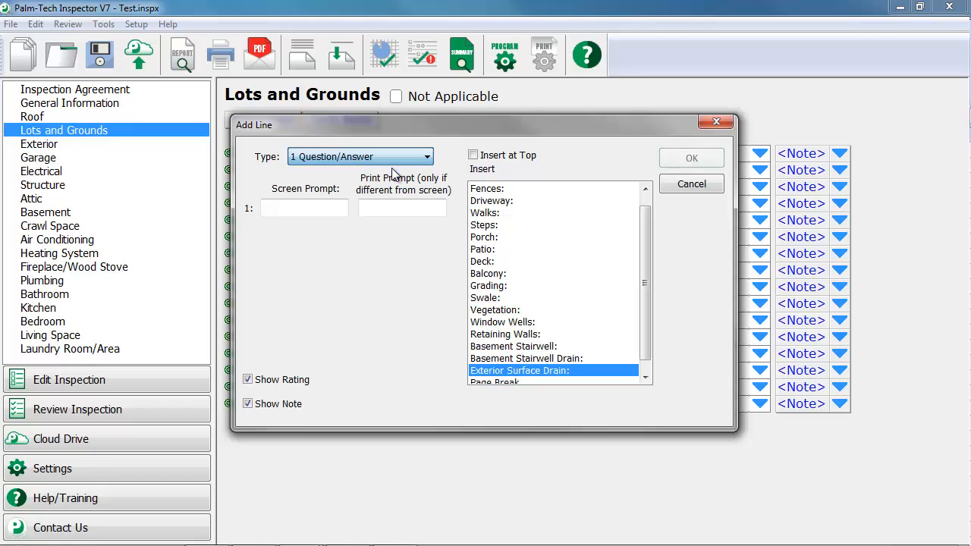
click(336, 207)
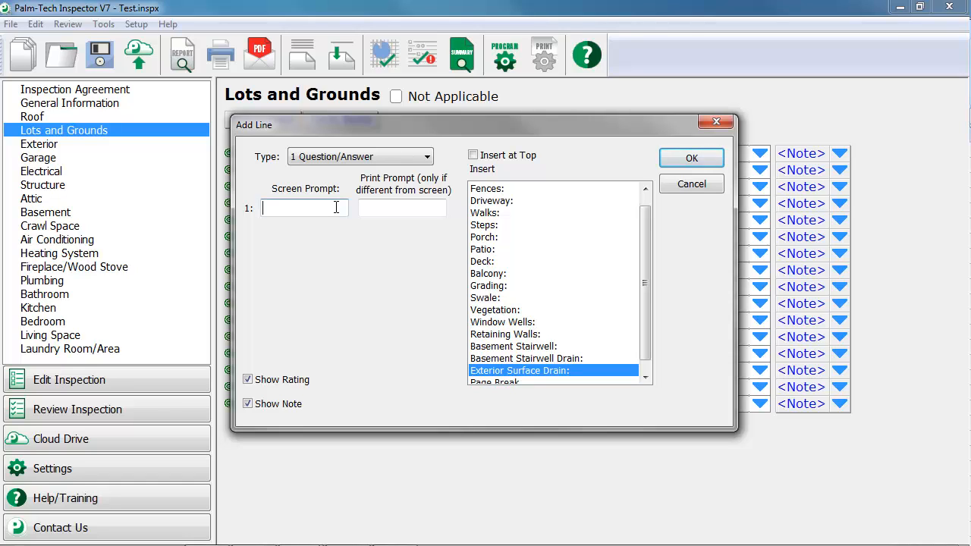
text(Fountain:)
mouse_move(648, 248)
mouse_down()
mouse_move(647, 277)
mouse_move(646, 252)
mouse_up()
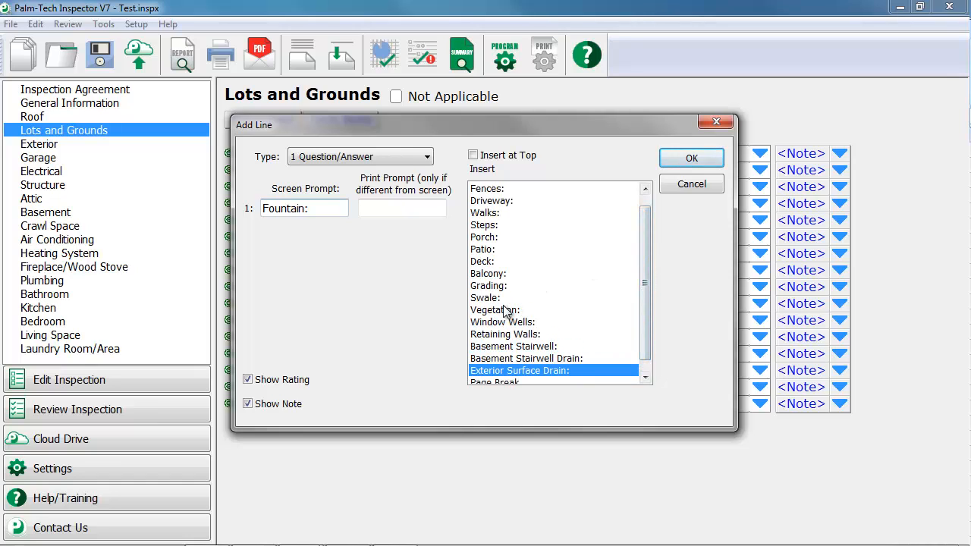
click(494, 310)
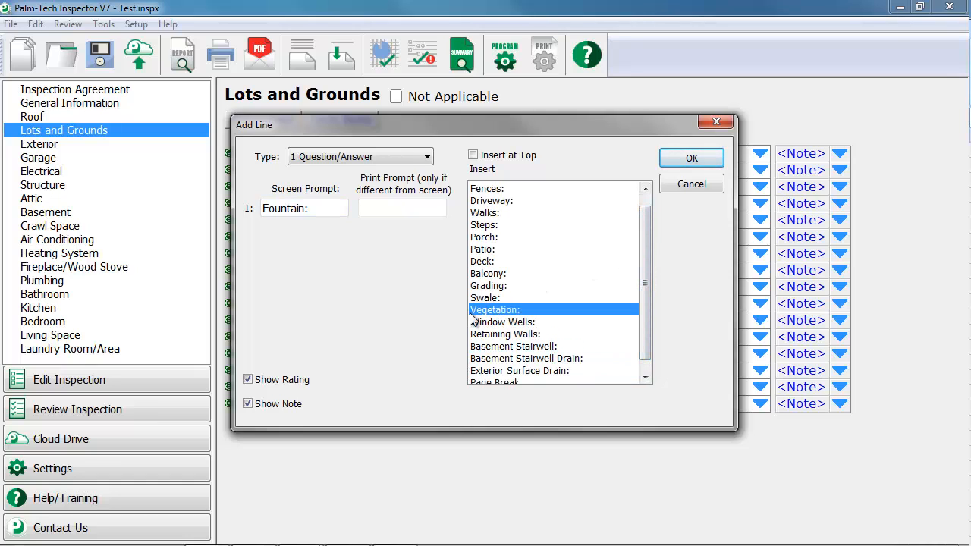
click(689, 158)
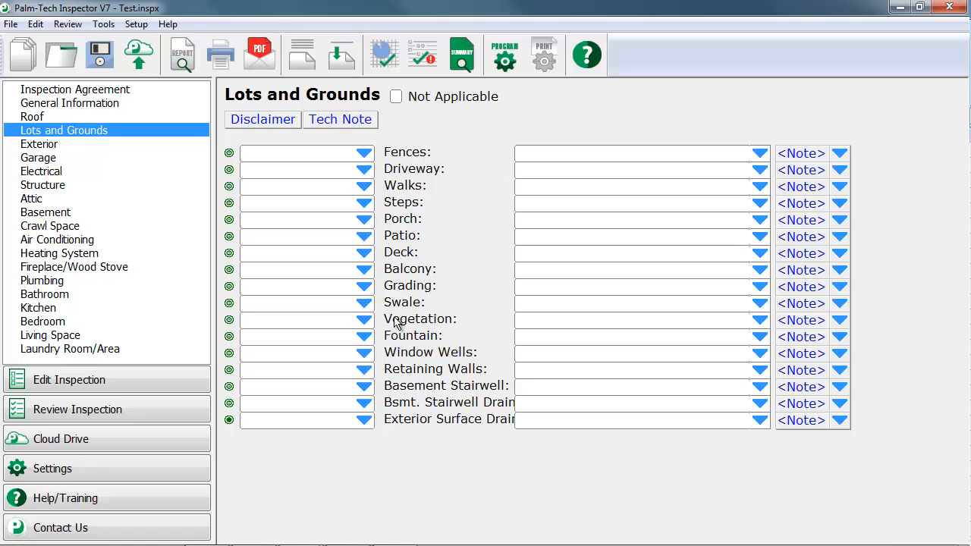
Save the inspection as a template with the file name "Adams Master Template", erasing its data first and not sending it to the Cloud Drive
click(103, 24)
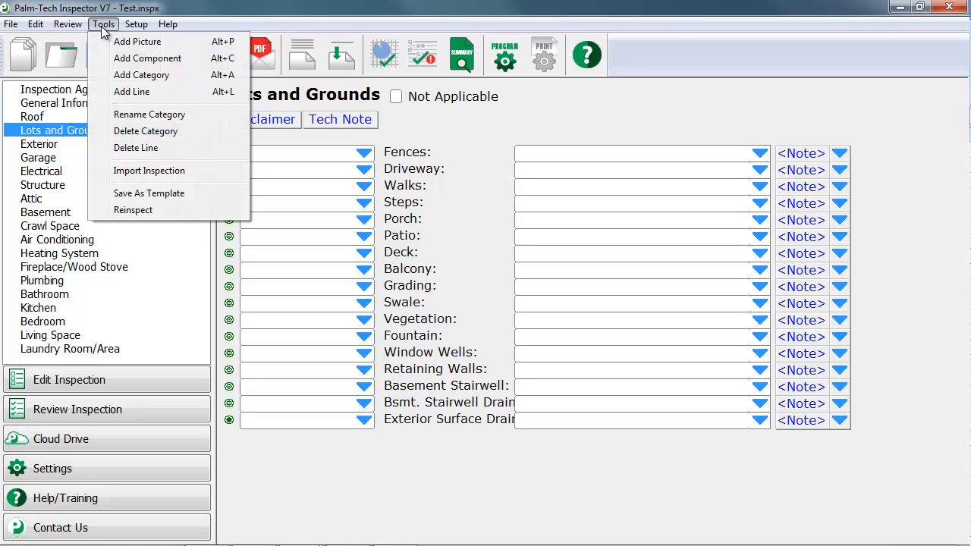
click(181, 194)
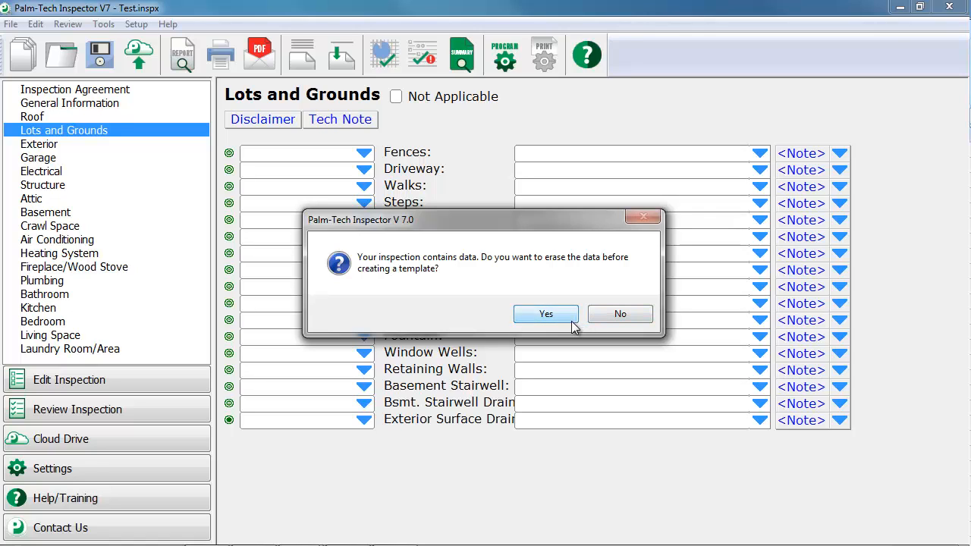
click(563, 319)
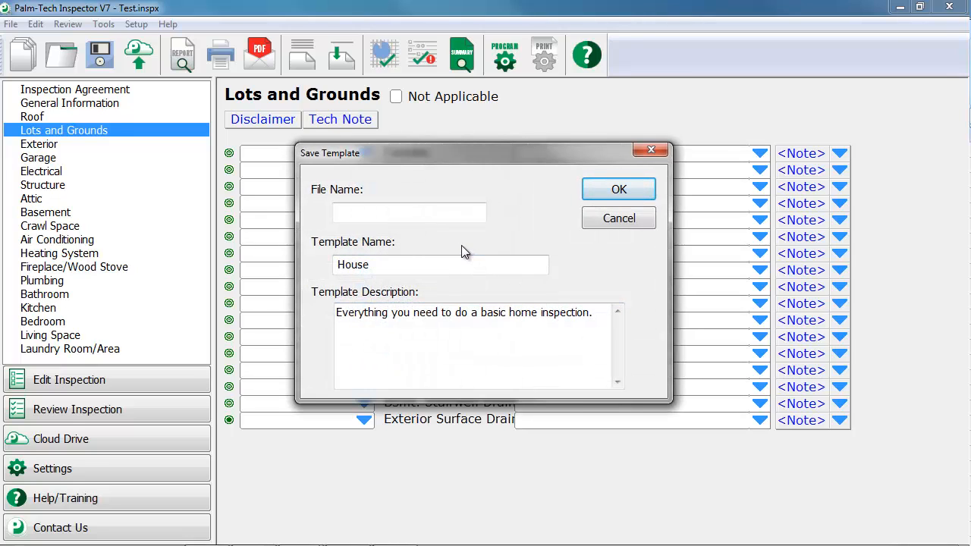
click(444, 215)
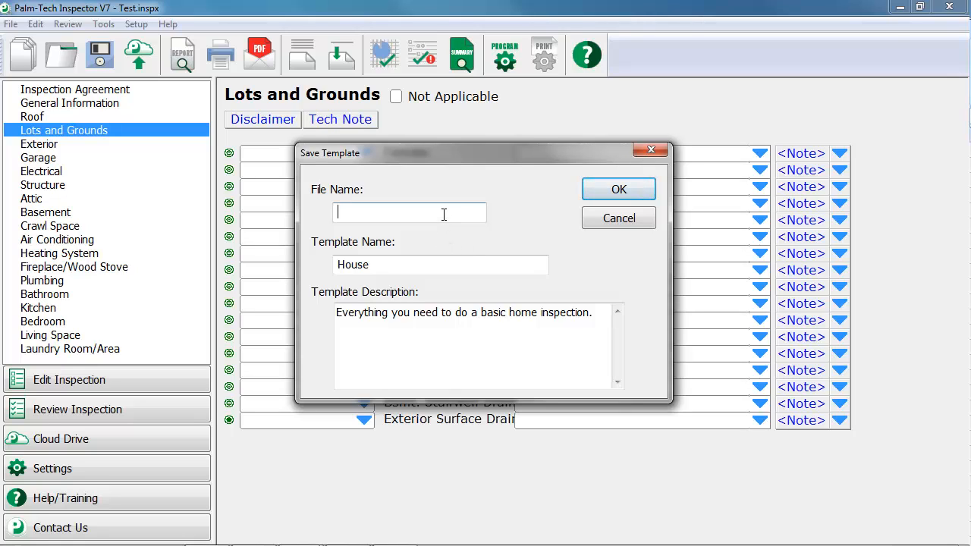
text(Adams Master )
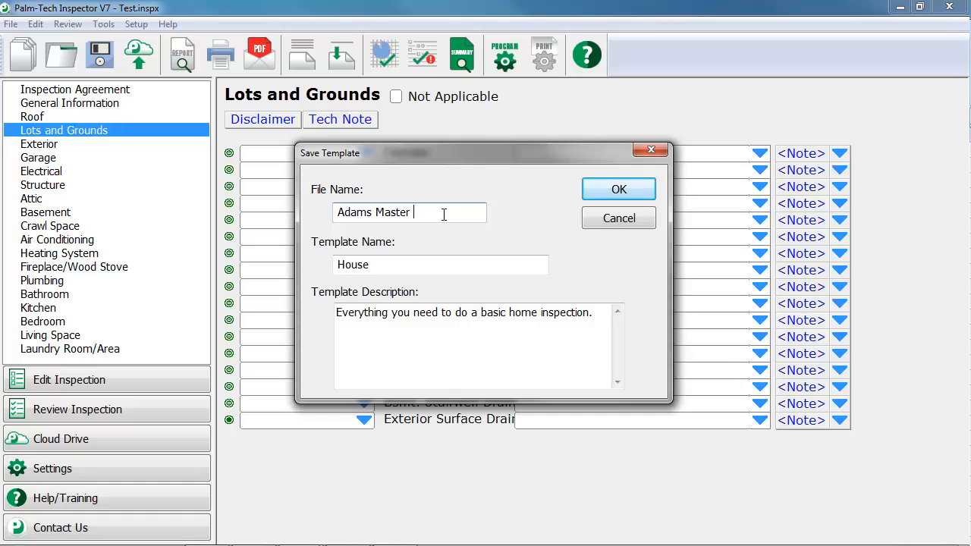
text(Template)
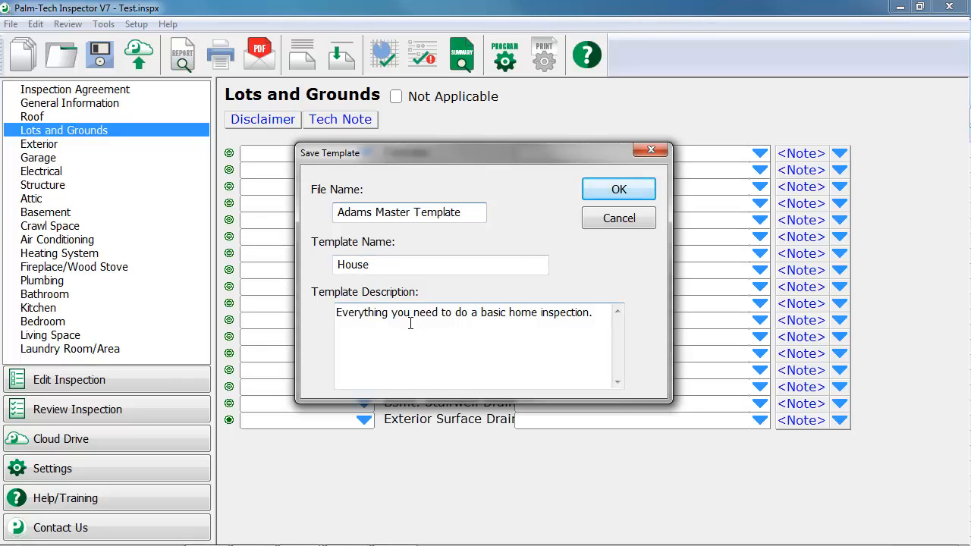
click(611, 195)
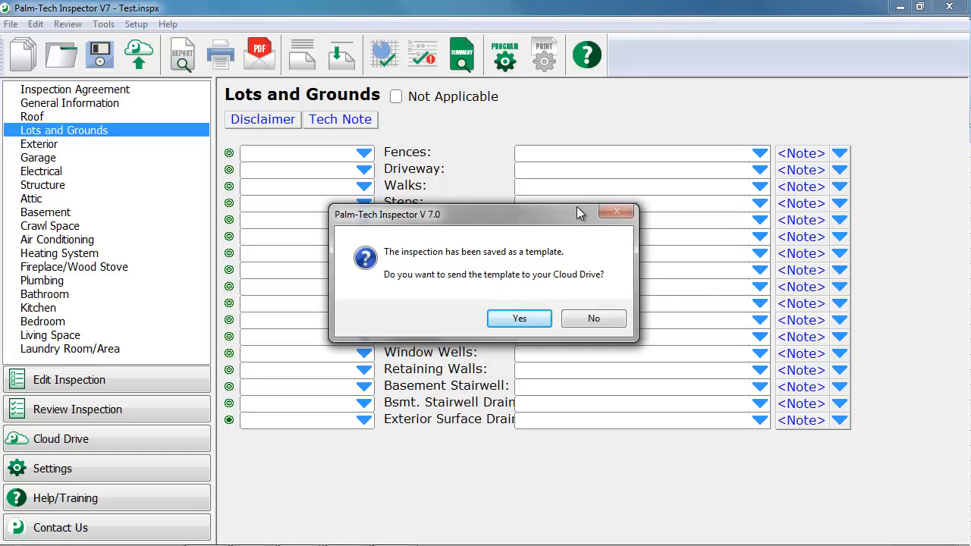
click(593, 319)
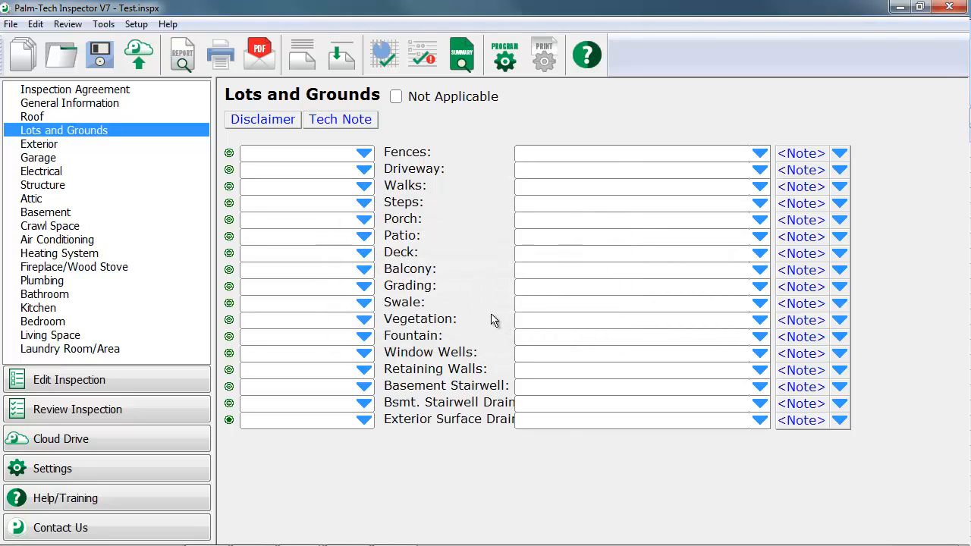
Start a new inspection from Adams Master Template.tmx, discarding the changes to Test.inspx and leaving the new inspection unsaved
click(11, 23)
click(34, 42)
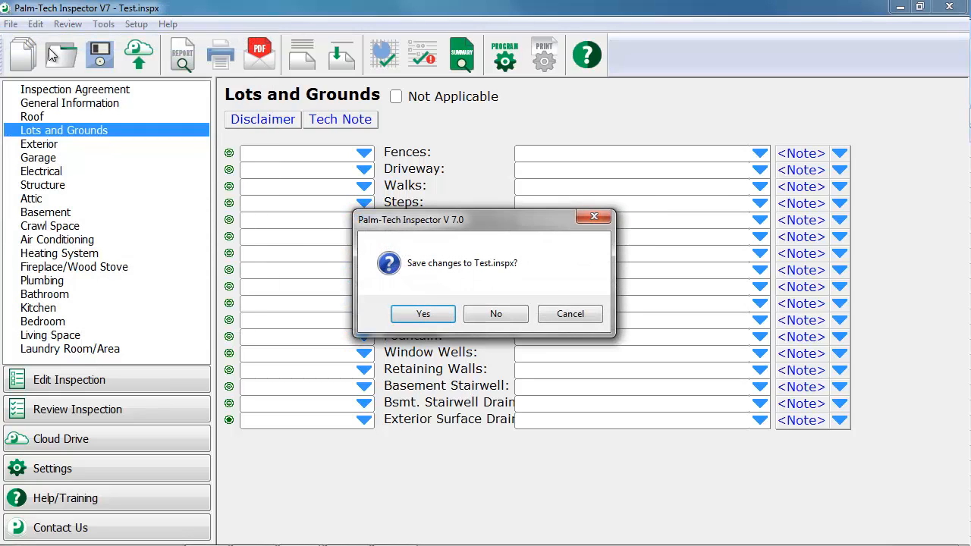
click(495, 314)
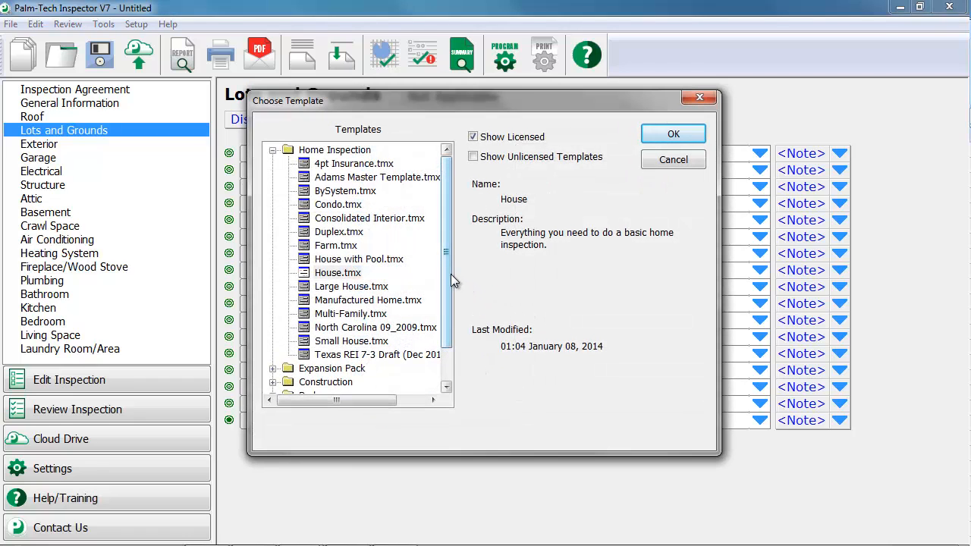
click(395, 178)
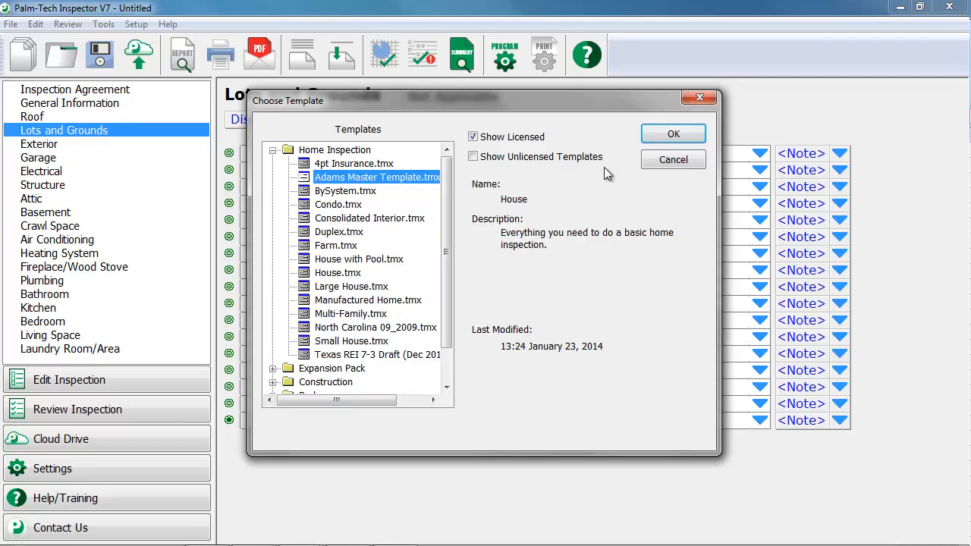
click(662, 133)
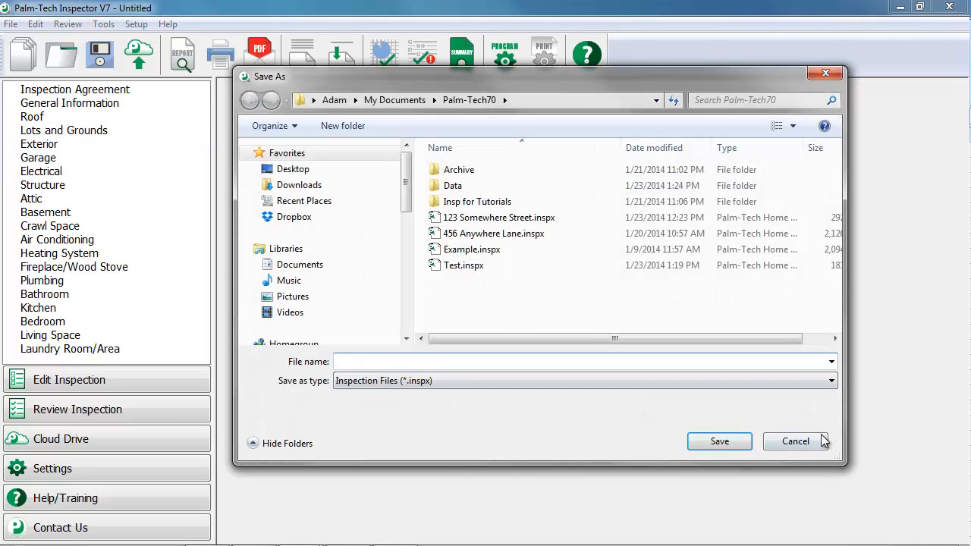
click(825, 442)
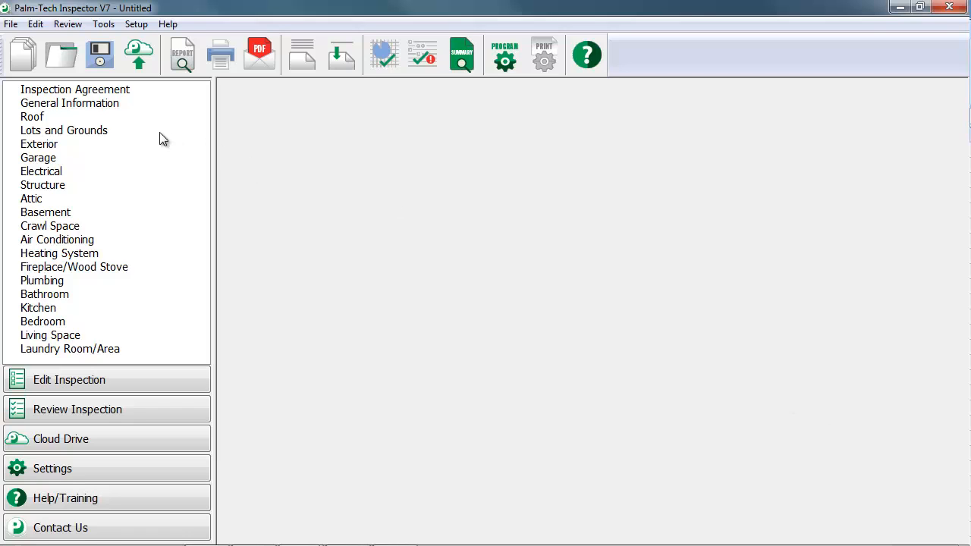
Review the Roof, Inspection Agreement and Lots and Grounds categories of the new inspection for the template's customizations
click(105, 118)
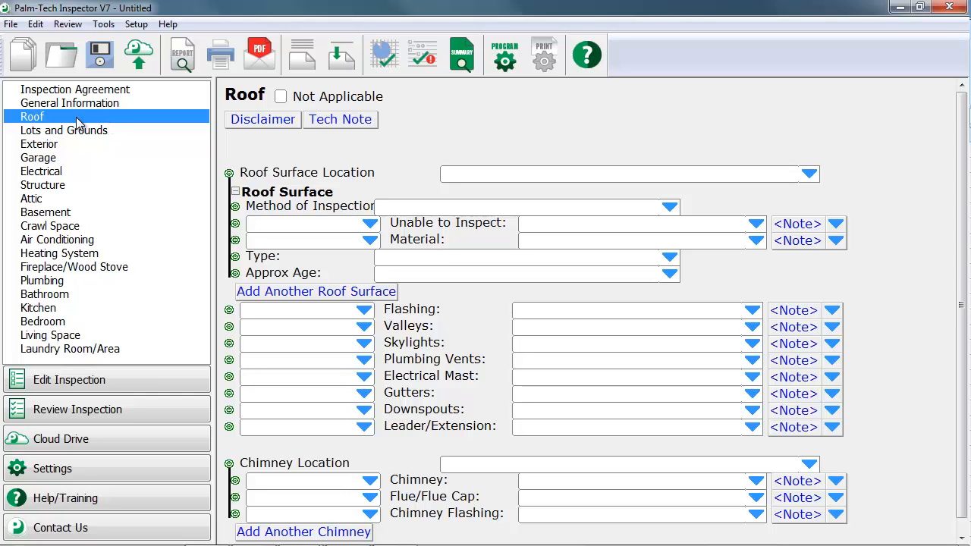
click(90, 92)
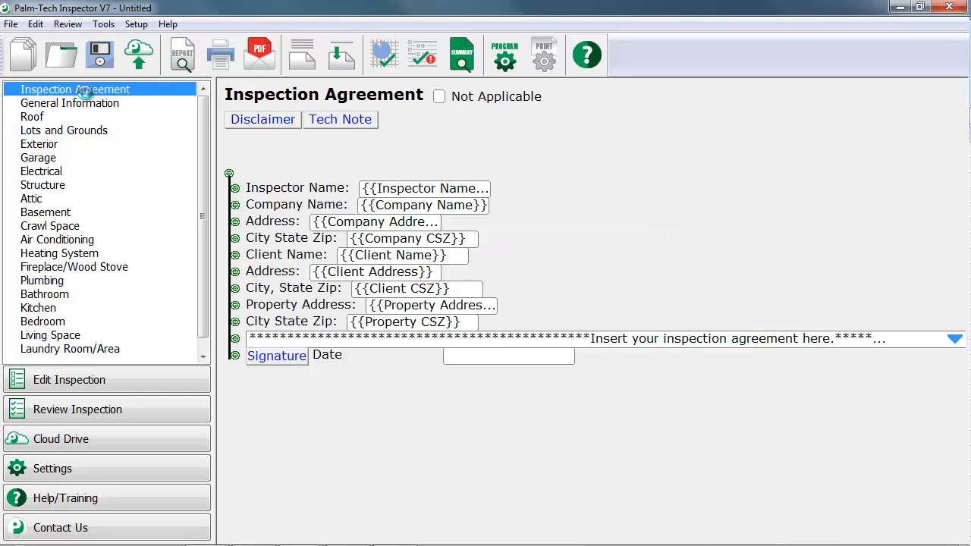
click(93, 133)
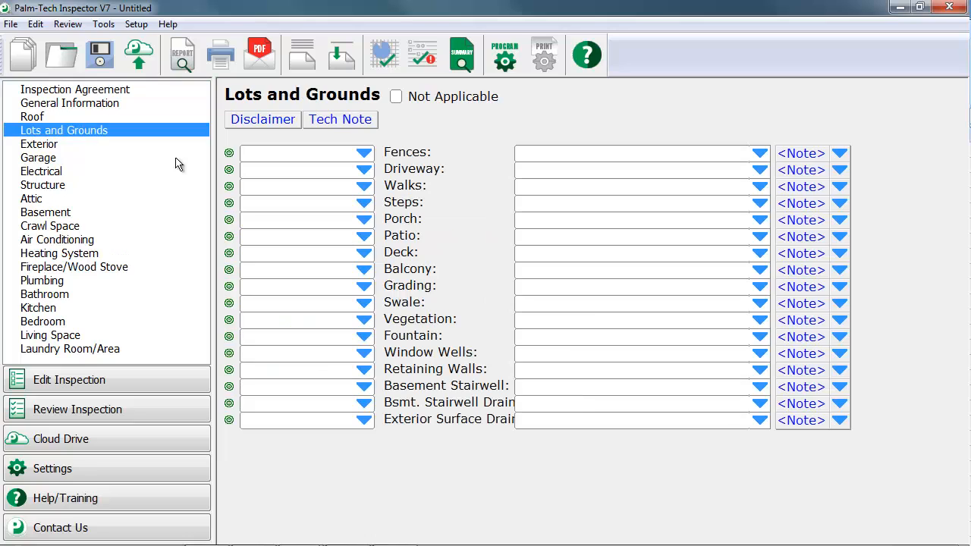